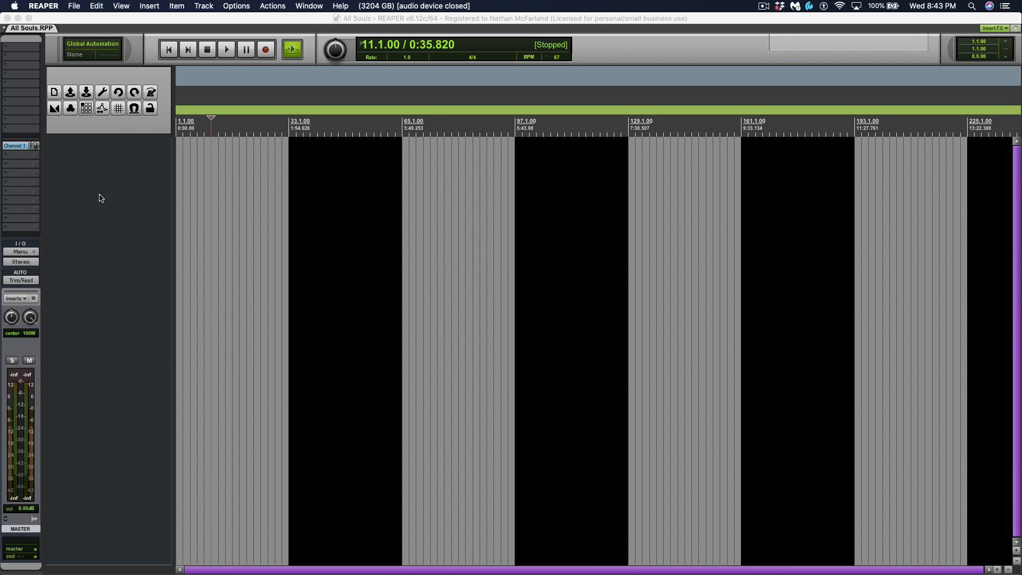
# Insert the tracks from the Decker Mix Template track template into the empty project.
pyautogui.rightClick(103, 161)
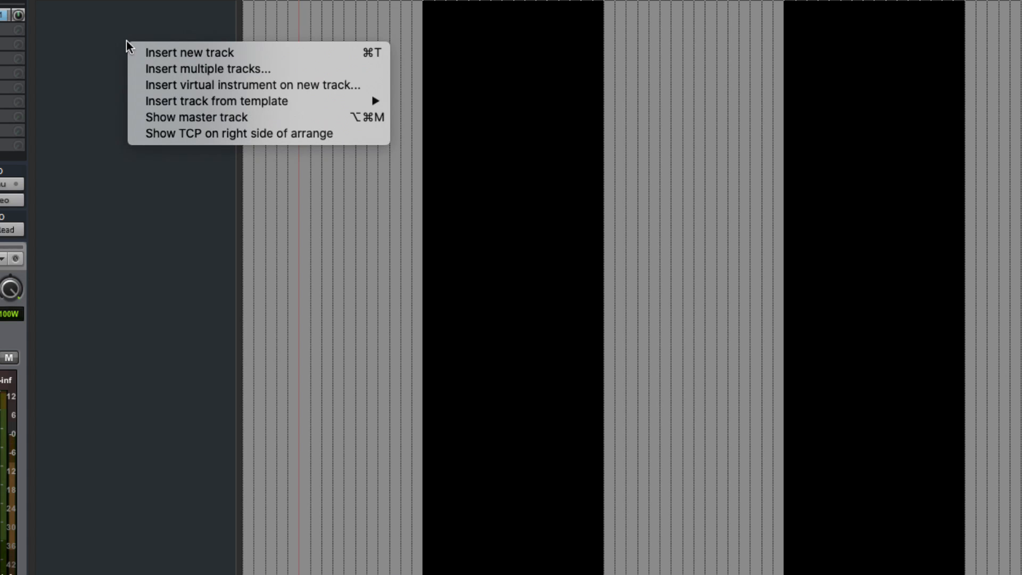
pyautogui.moveTo(138, 201)
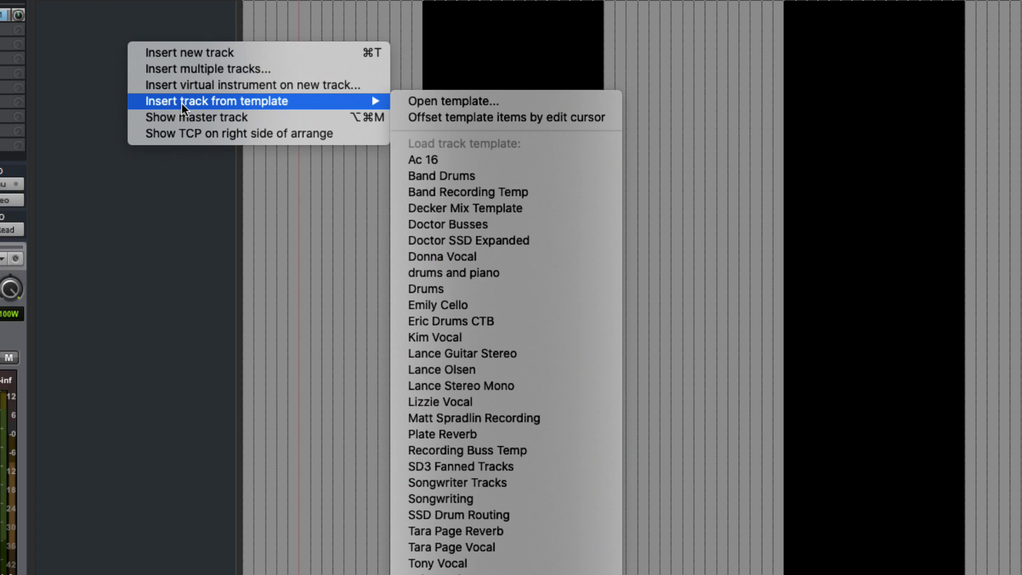
pyautogui.click(442, 209)
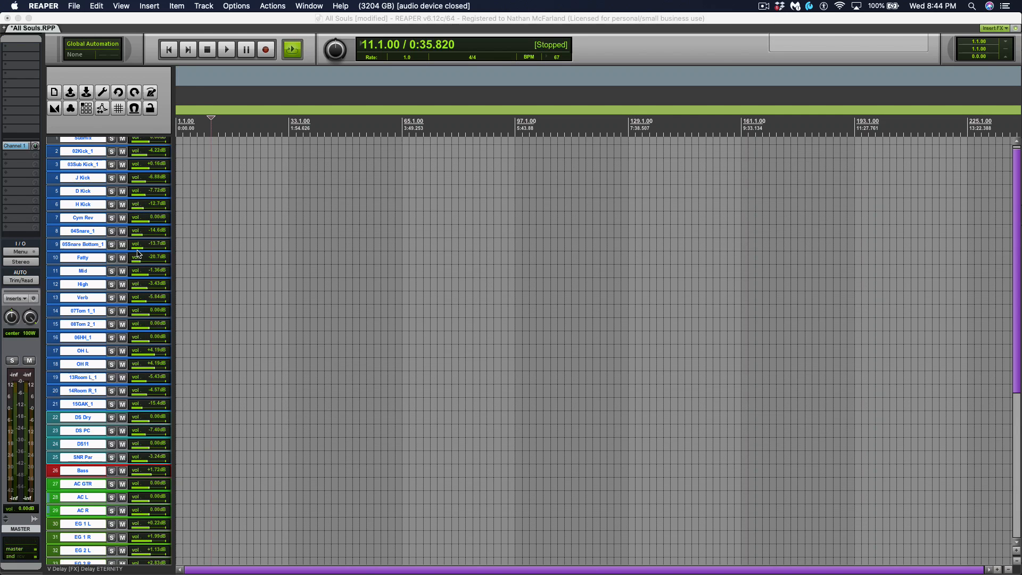
# Select the last template track, V Delay, as the insertion point below the whole template.
pyautogui.scroll(-8, 137, 252)
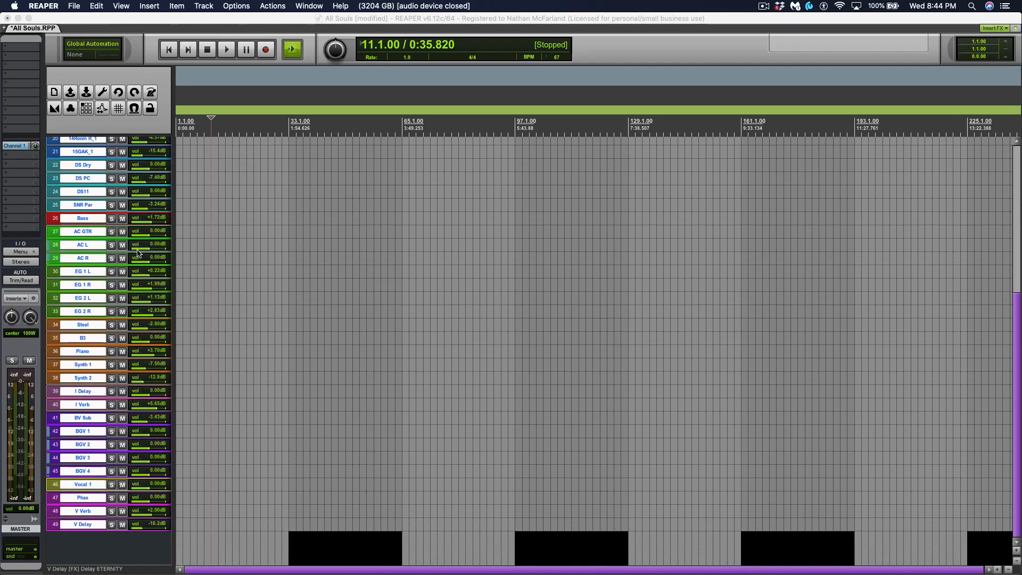
pyautogui.scroll(1, 137, 253)
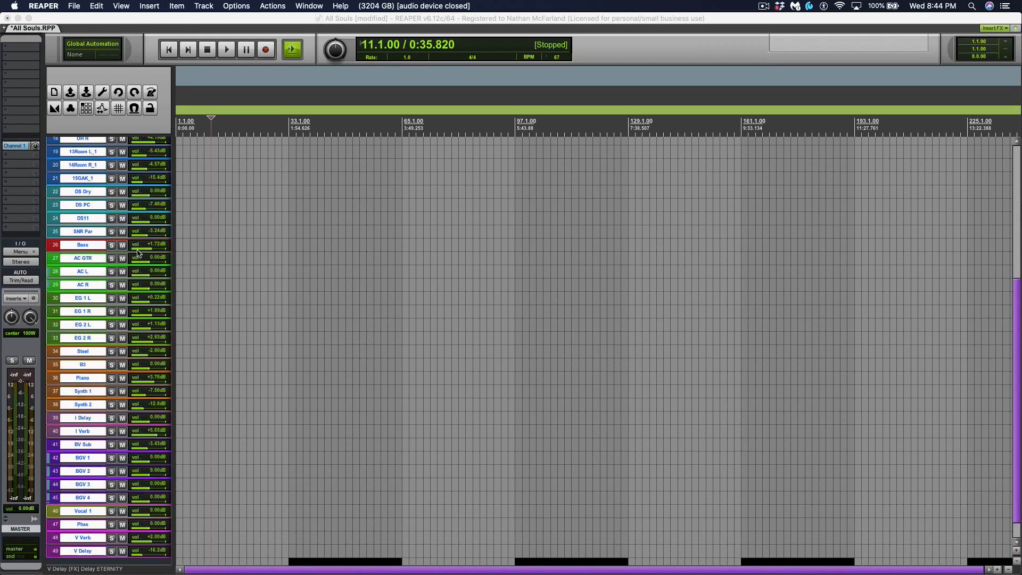
pyautogui.scroll(-1, 137, 253)
pyautogui.click(162, 539)
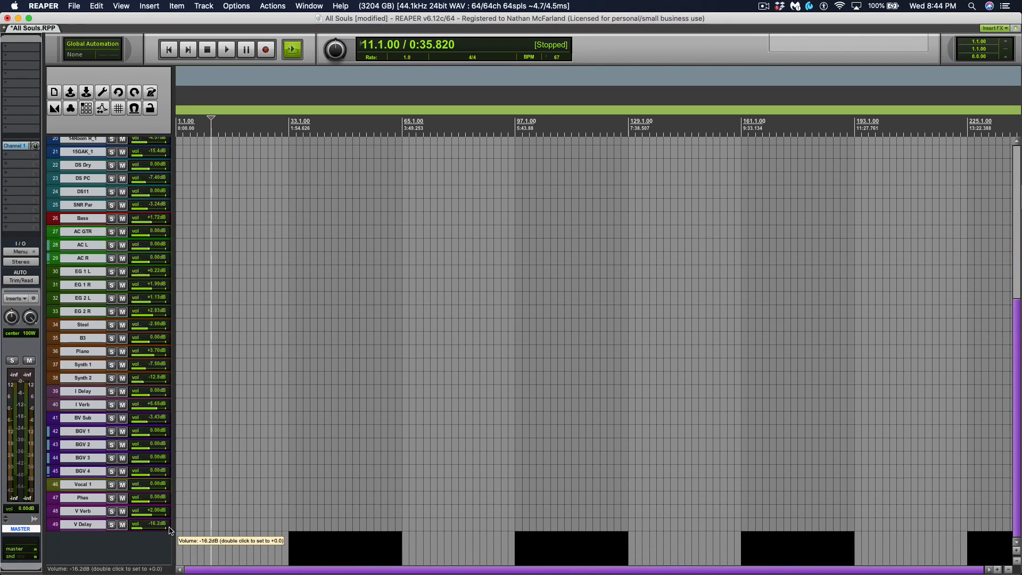
pyautogui.click(169, 529)
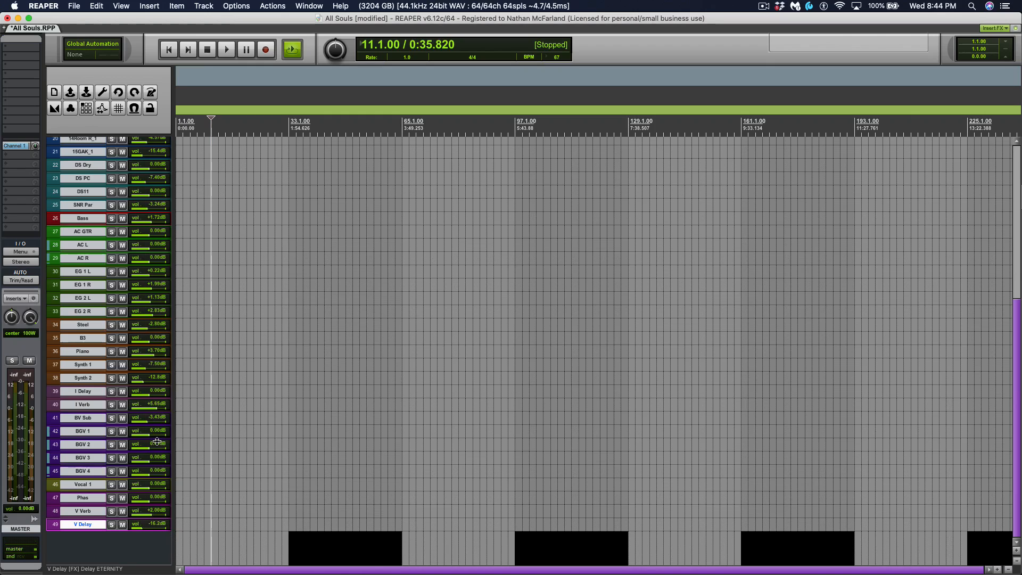
# Insert all media files from 01_Kick.wav to 16_BackingVox2.wav in the AllSoulsMoon folder under Downloads, each on a separate track.
pyautogui.click(149, 6)
pyautogui.click(161, 19)
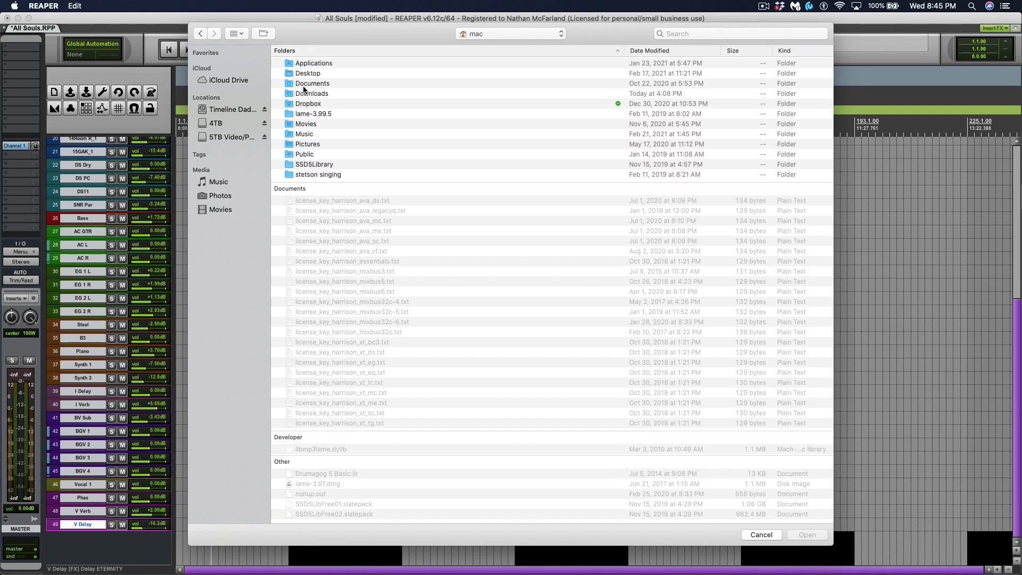
pyautogui.doubleClick(309, 94)
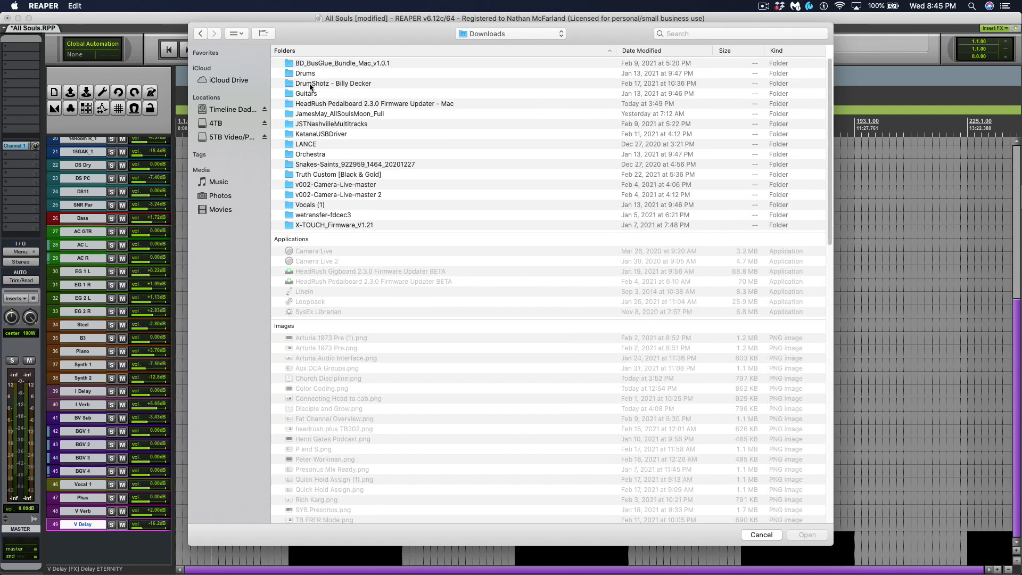
pyautogui.doubleClick(313, 113)
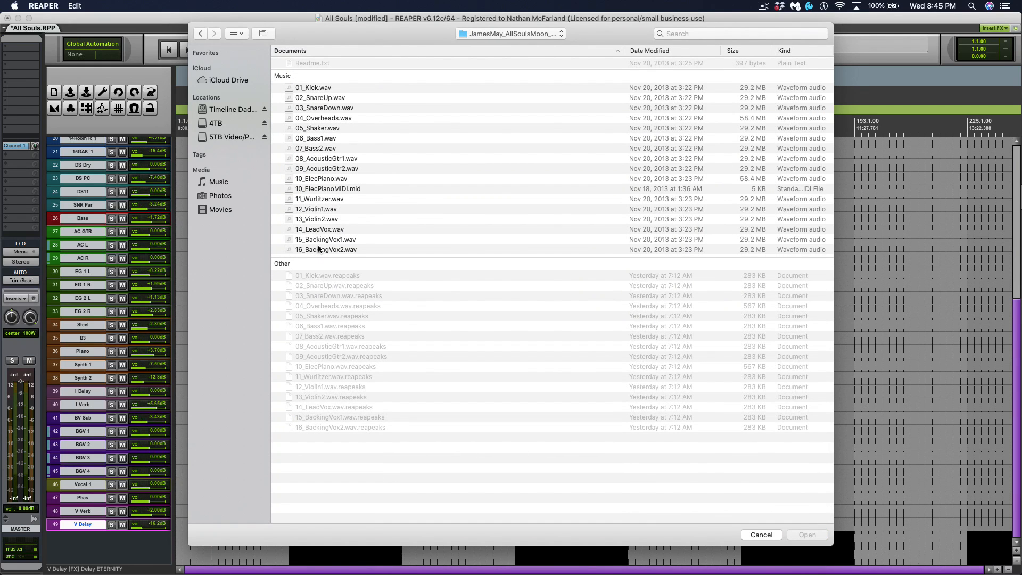
pyautogui.click(313, 88)
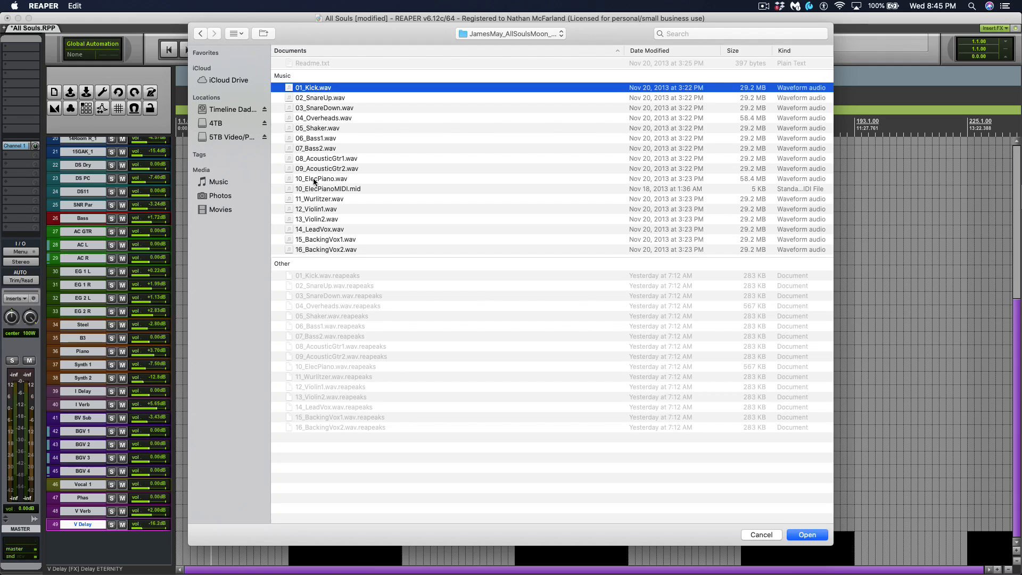
pyautogui.keyDown('shift'); pyautogui.click(321, 250); pyautogui.keyUp('shift')
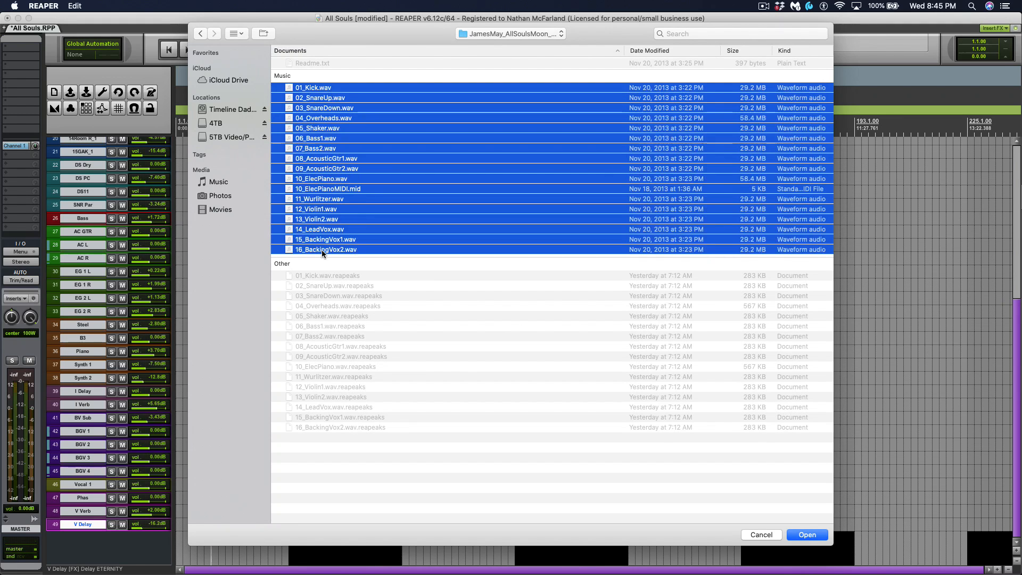
pyautogui.click(809, 534)
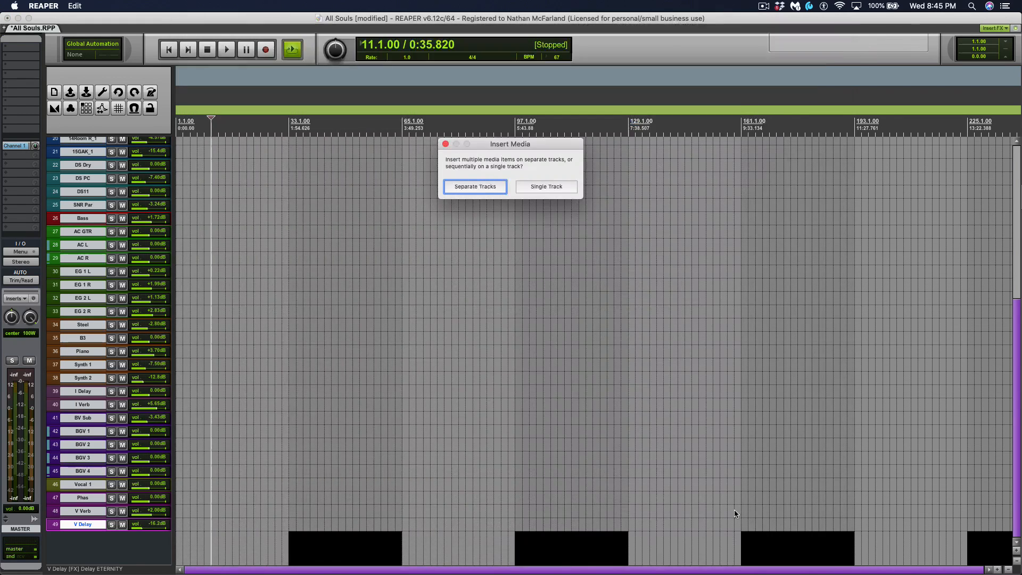
pyautogui.click(463, 190)
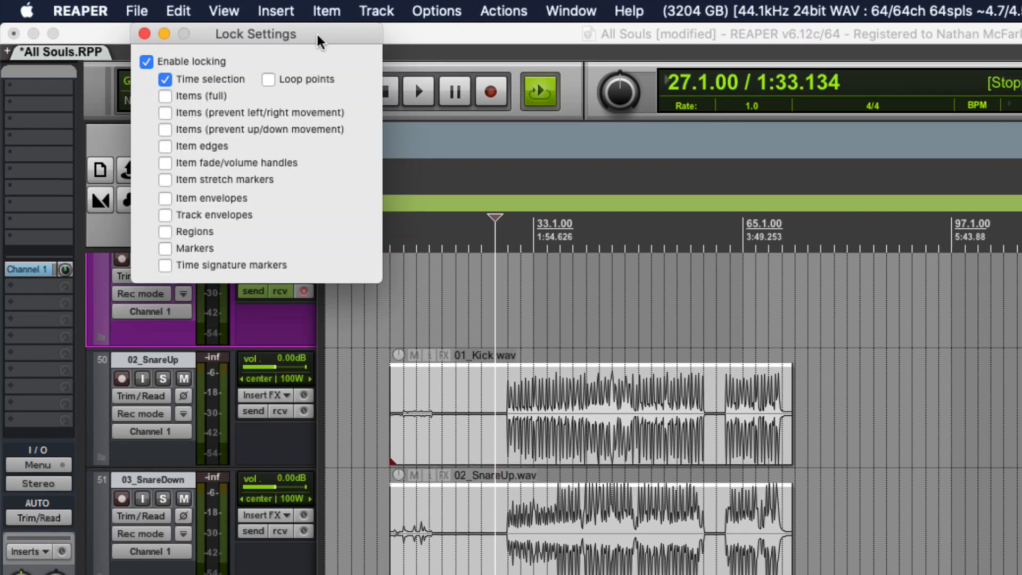
# Set the locking to only prevent left/right movement of items, with time selection unlocked, and close the lock settings.
pyautogui.moveTo(319, 42); pyautogui.dragTo(723, 287)
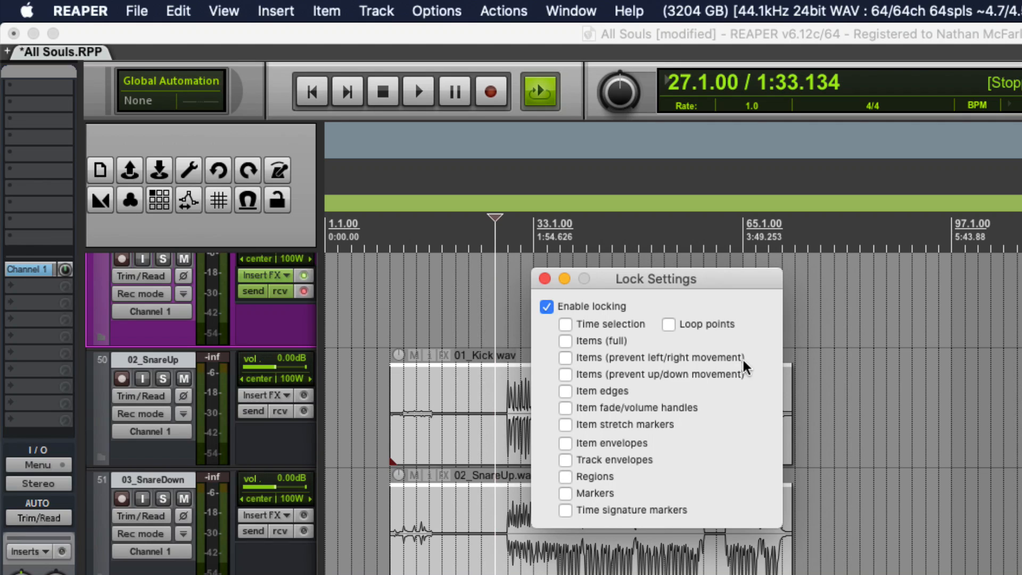
pyautogui.click(566, 358)
pyautogui.click(544, 278)
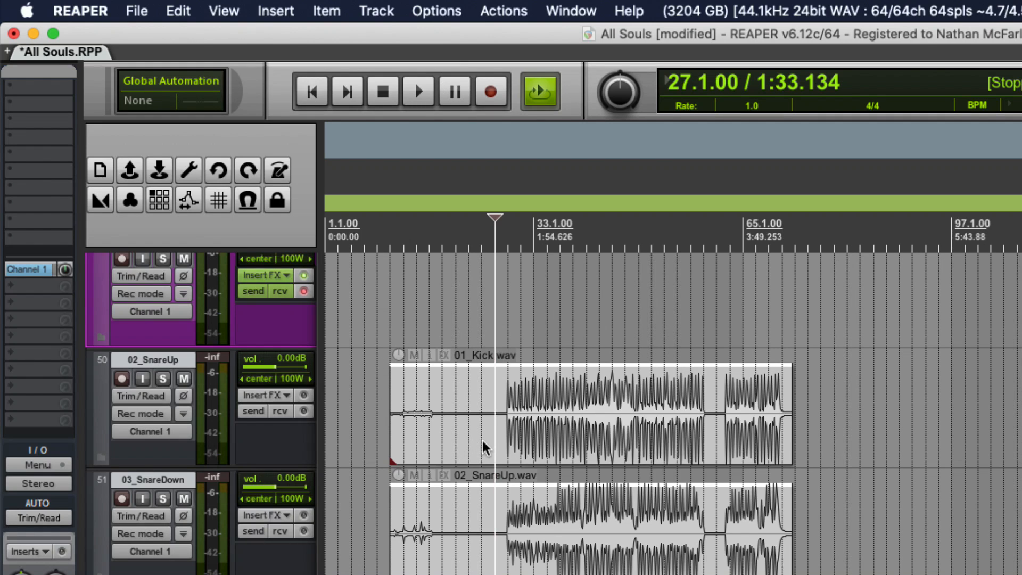
# Move the 01_Kick.wav item up to the template's 02Kick_1 track, keeping its timeline position.
pyautogui.moveTo(480, 449); pyautogui.dragTo(439, 439)
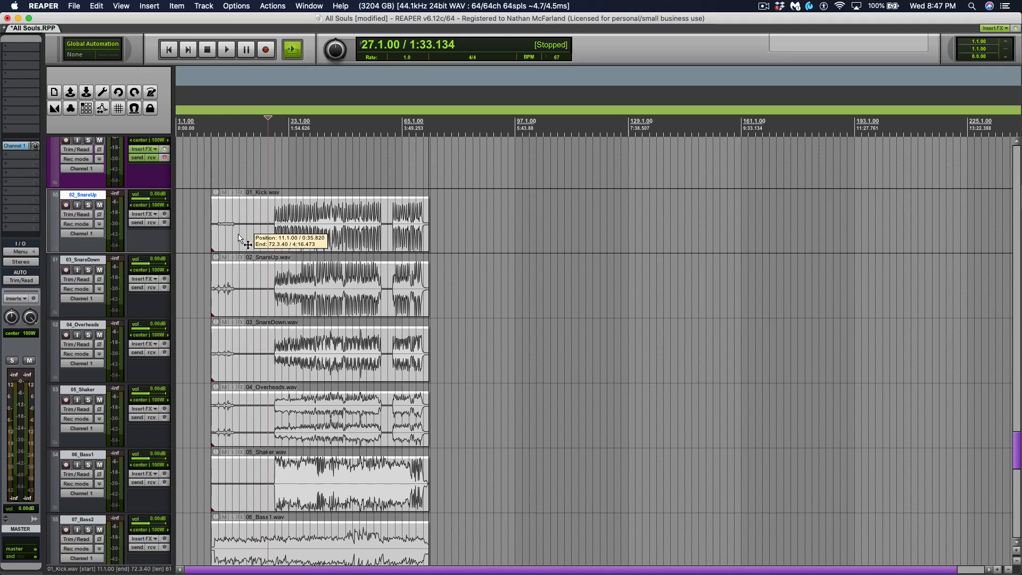
pyautogui.moveTo(248, 244); pyautogui.dragTo(247, 244)
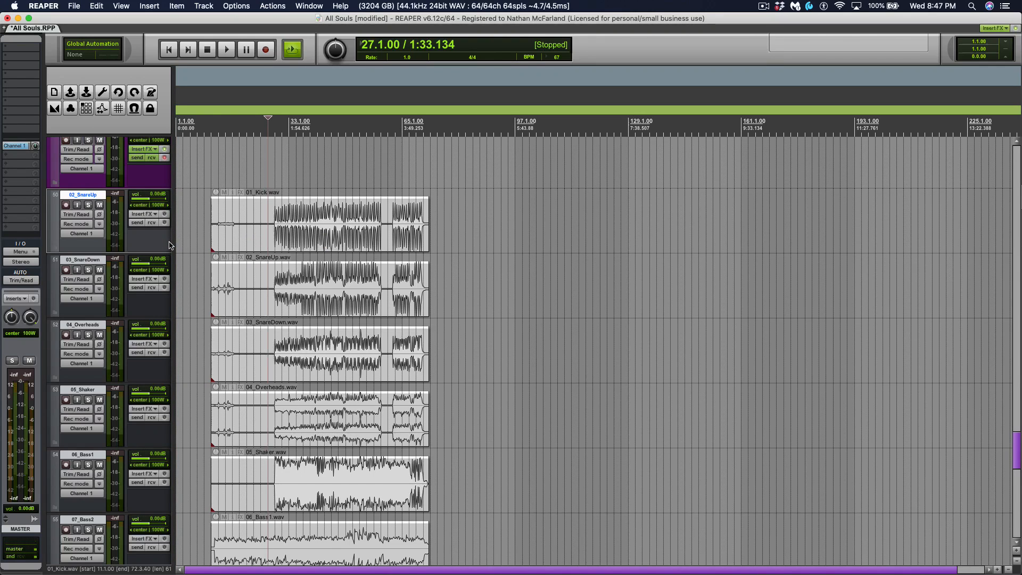
pyautogui.scroll(2, 246, 349)
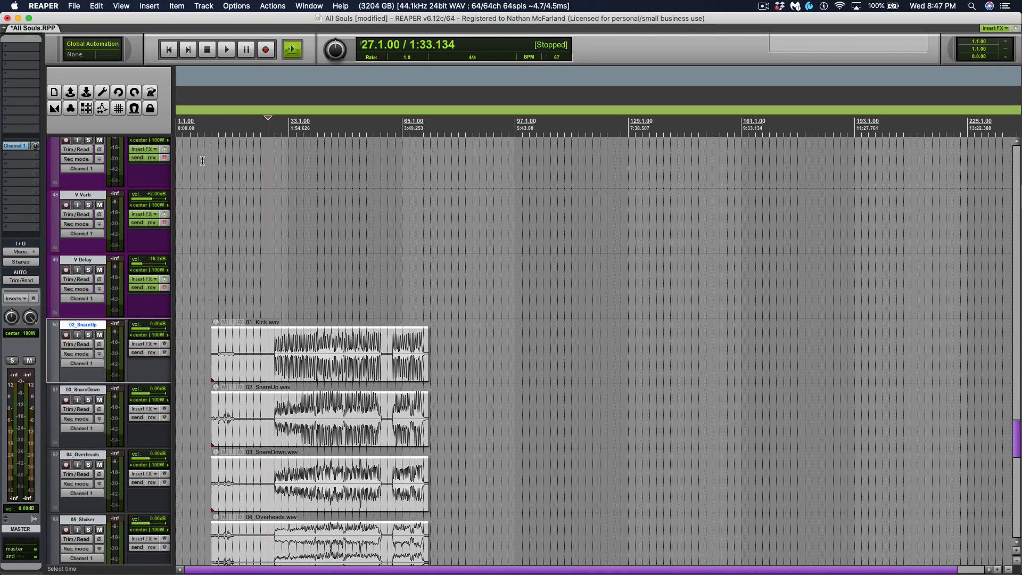
pyautogui.click(244, 374)
pyautogui.moveTo(244, 374); pyautogui.dragTo(237, 272)
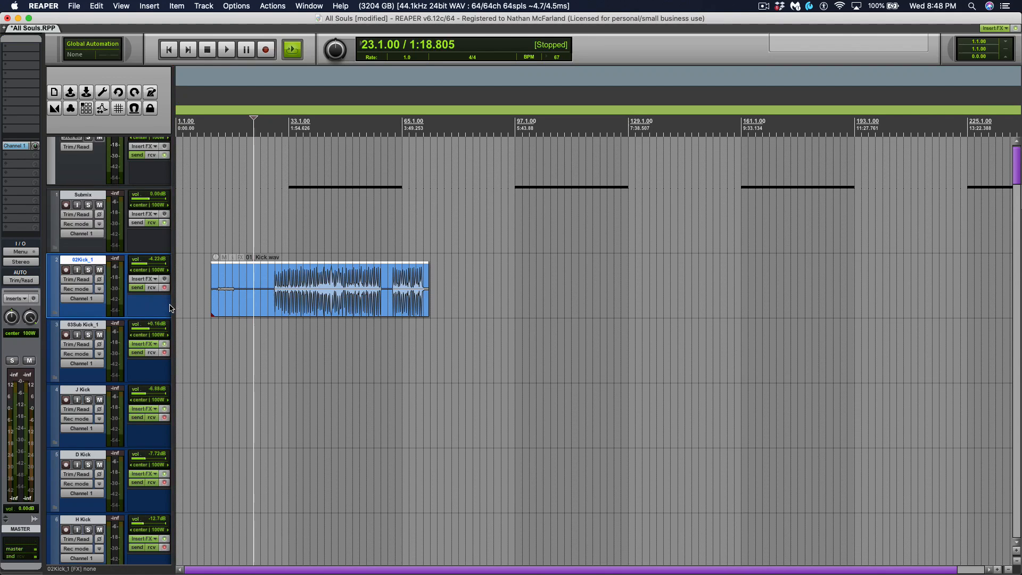
# Move the 02_SnareUp.wav item to the 04Snare_1 track and 03_SnareDown.wav to the 05Snare Bottom_1 track.
pyautogui.scroll(-10, 171, 307)
pyautogui.scroll(-1, 171, 308)
pyautogui.press('`')
pyautogui.press('`')
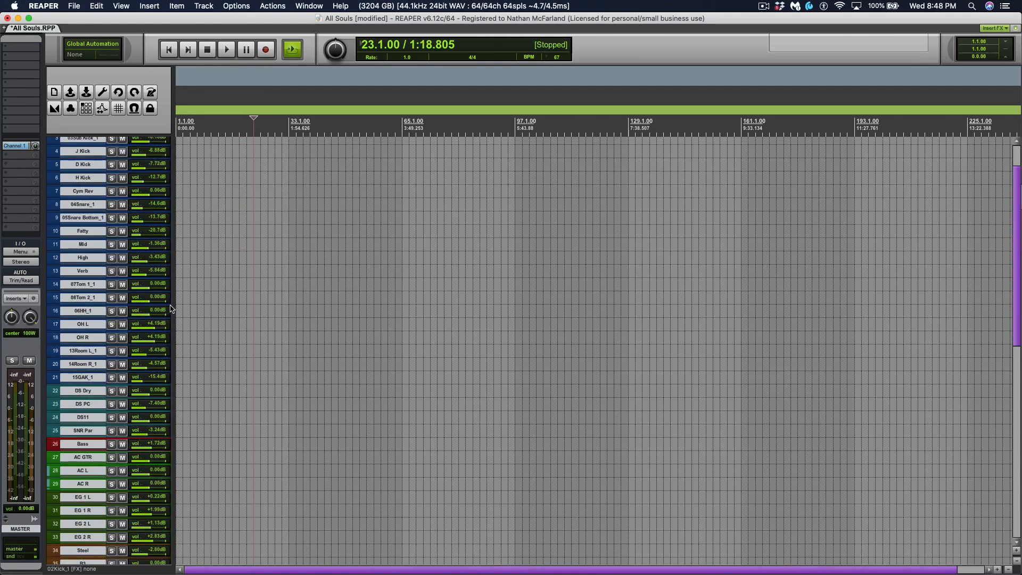
pyautogui.scroll(-15, 170, 307)
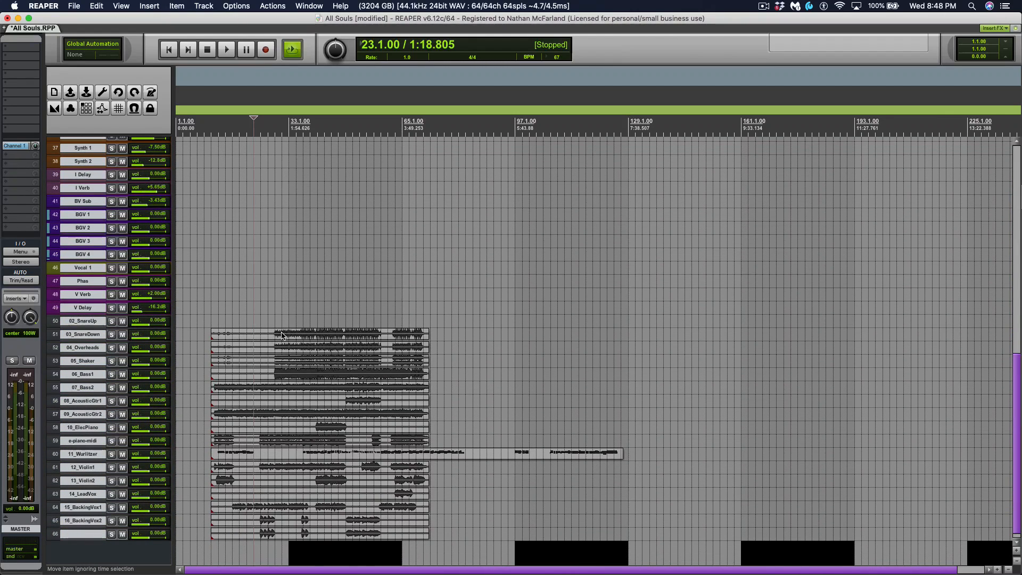
pyautogui.moveTo(282, 335); pyautogui.dragTo(253, 247)
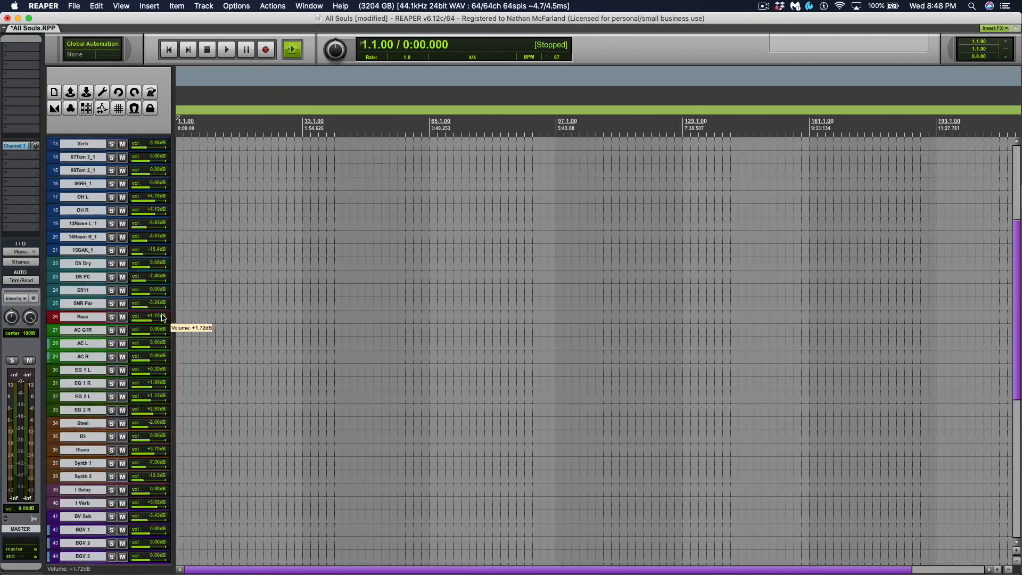
pyautogui.scroll(-3, 162, 318)
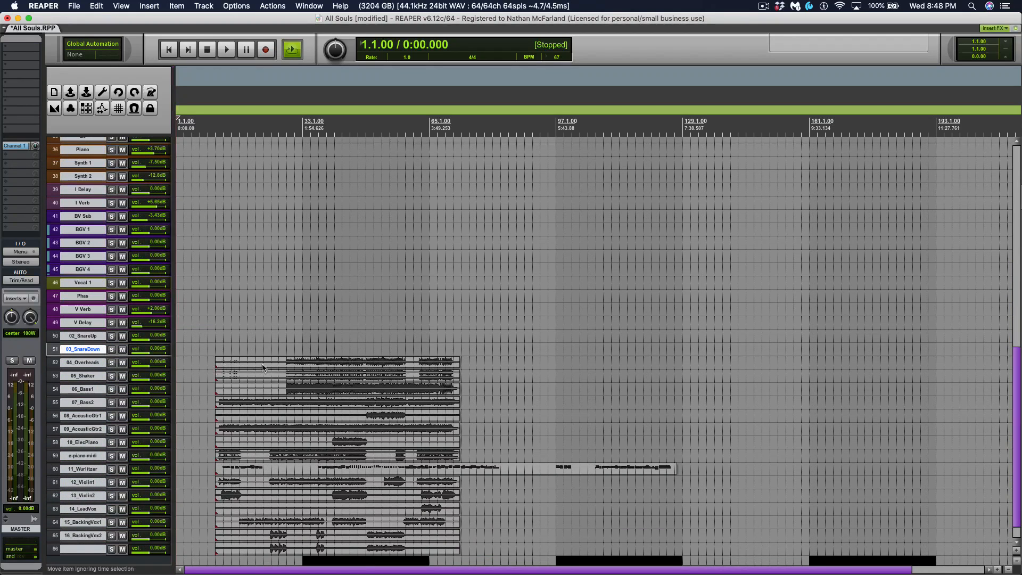
pyautogui.moveTo(301, 362); pyautogui.dragTo(294, 219)
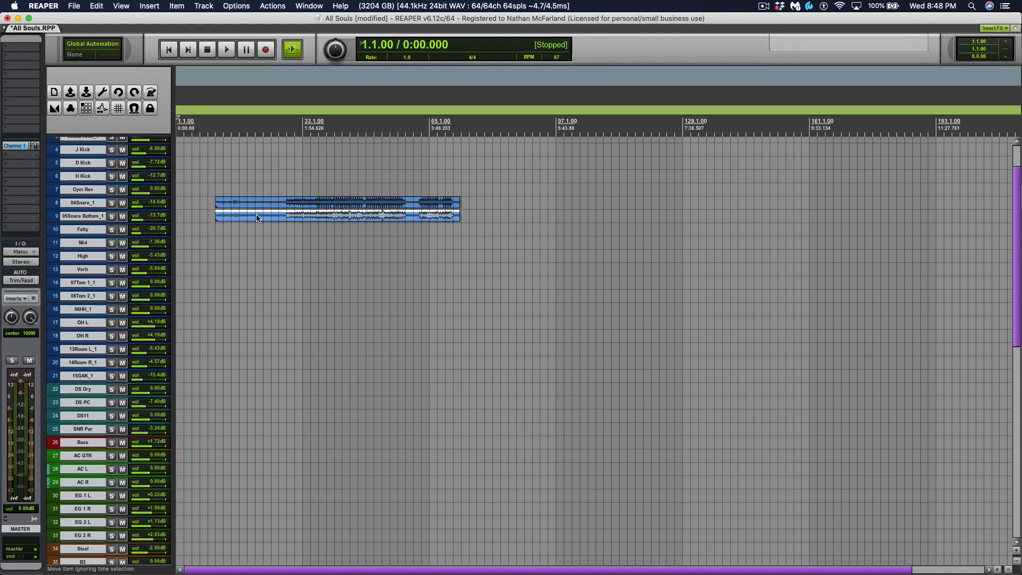
# Move the 04_Overheads.wav item to the OH L track and the 05_Shaker.wav item to the 15GAK_1 track.
pyautogui.scroll(-15, 160, 286)
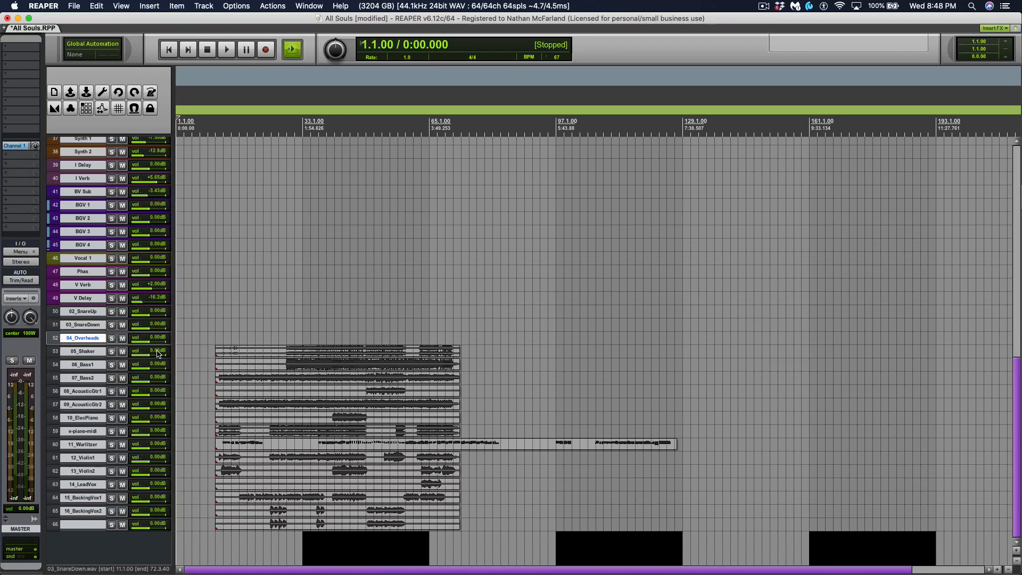
pyautogui.moveTo(303, 351); pyautogui.dragTo(272, 310)
pyautogui.scroll(-10, 271, 311)
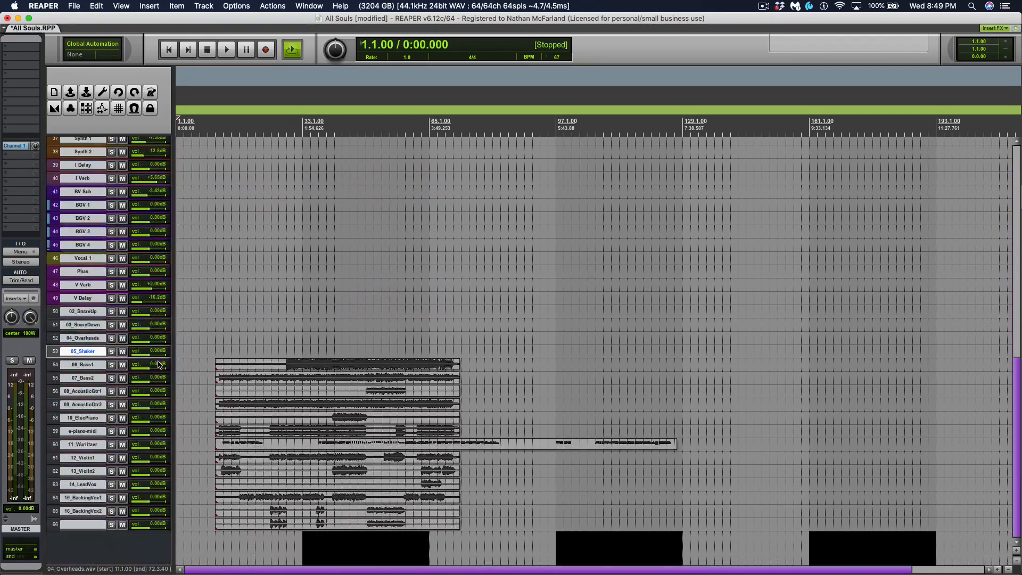
pyautogui.moveTo(304, 366); pyautogui.dragTo(289, 180)
pyautogui.moveTo(283, 256); pyautogui.dragTo(283, 257)
# Move the 06_Bass1.wav item to the Bass track and the 07_Bass2.wav item to the Bass 2 track.
pyautogui.scroll(-10, 159, 294)
pyautogui.moveTo(270, 396); pyautogui.dragTo(232, 247)
pyautogui.scroll(-10, 275, 396)
pyautogui.moveTo(271, 394); pyautogui.dragTo(231, 196)
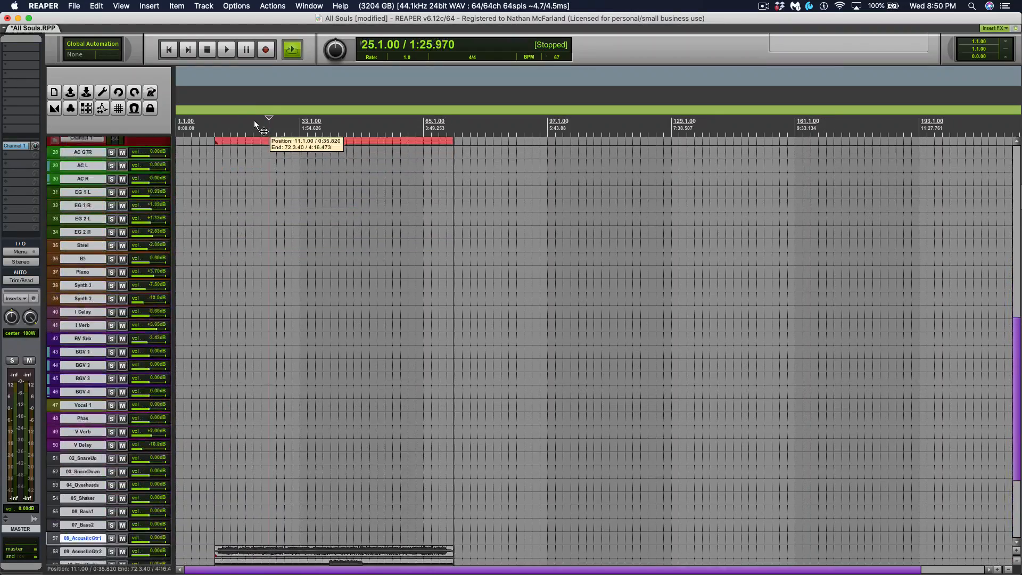
# Move the 08_AcousticGtr1.wav item to the AC L track and the 09_AcousticGtr2.wav item to the AC R track.
pyautogui.scroll(-10, 156, 270)
pyautogui.moveTo(262, 402); pyautogui.dragTo(262, 230)
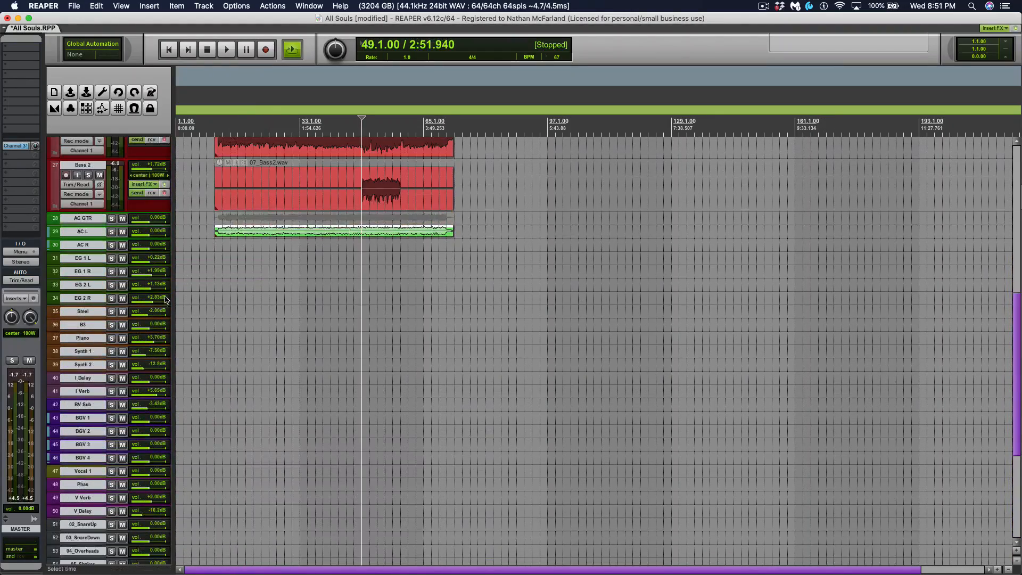
pyautogui.scroll(-10, 162, 299)
pyautogui.moveTo(273, 438); pyautogui.dragTo(273, 226)
# Move the 10_ElecPiano.wav item to the Piano track and the electric piano MIDI item to the Synth 1 track.
pyautogui.scroll(-10, 141, 321)
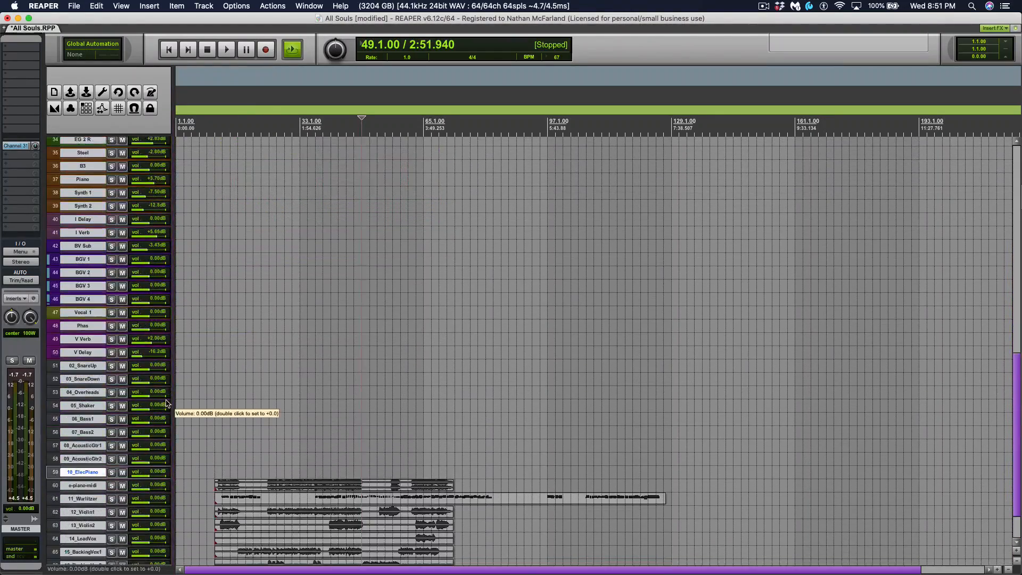
pyautogui.press('space')
pyautogui.click(112, 446)
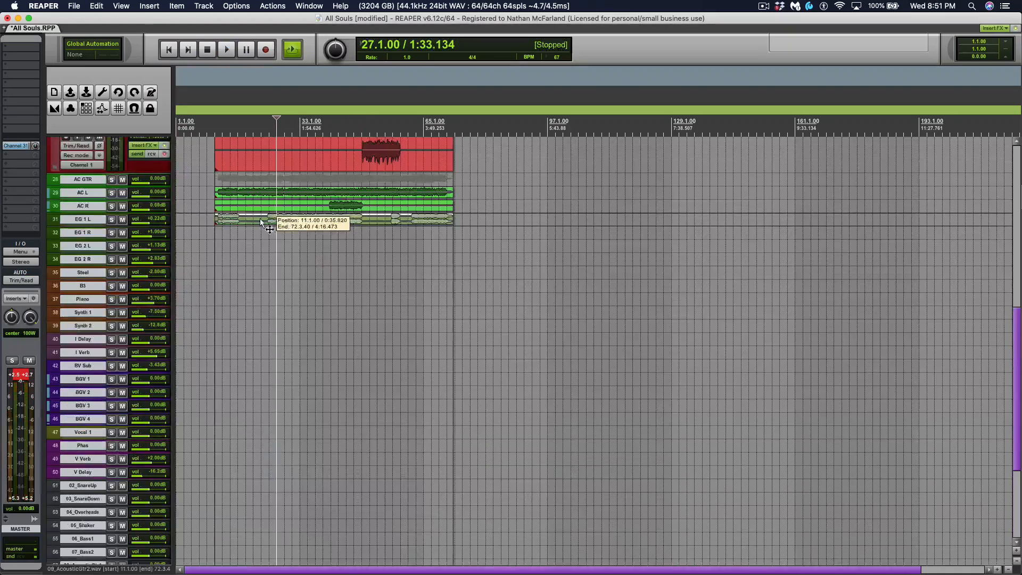
pyautogui.moveTo(259, 218); pyautogui.dragTo(244, 299)
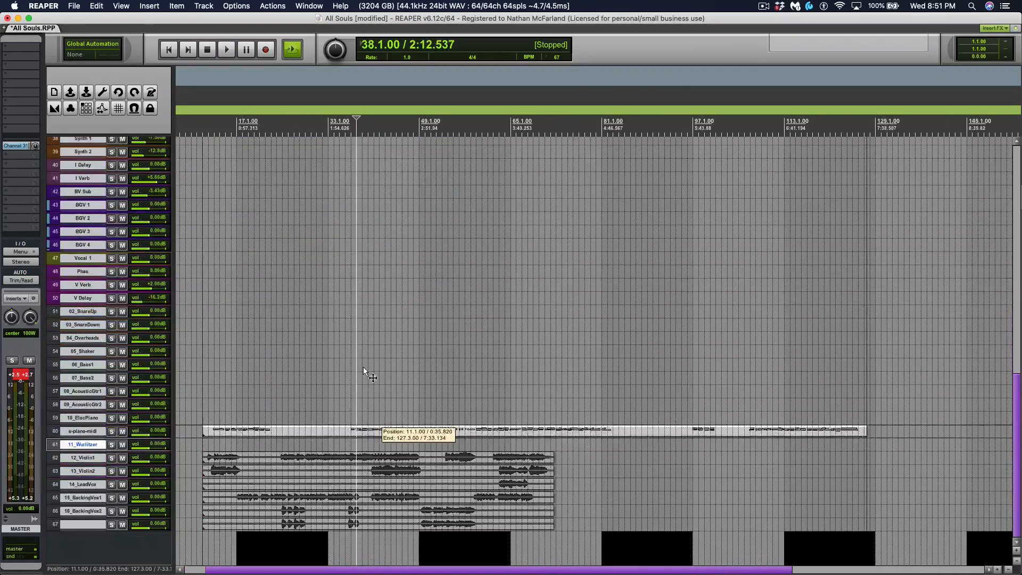
pyautogui.moveTo(363, 366); pyautogui.dragTo(353, 262)
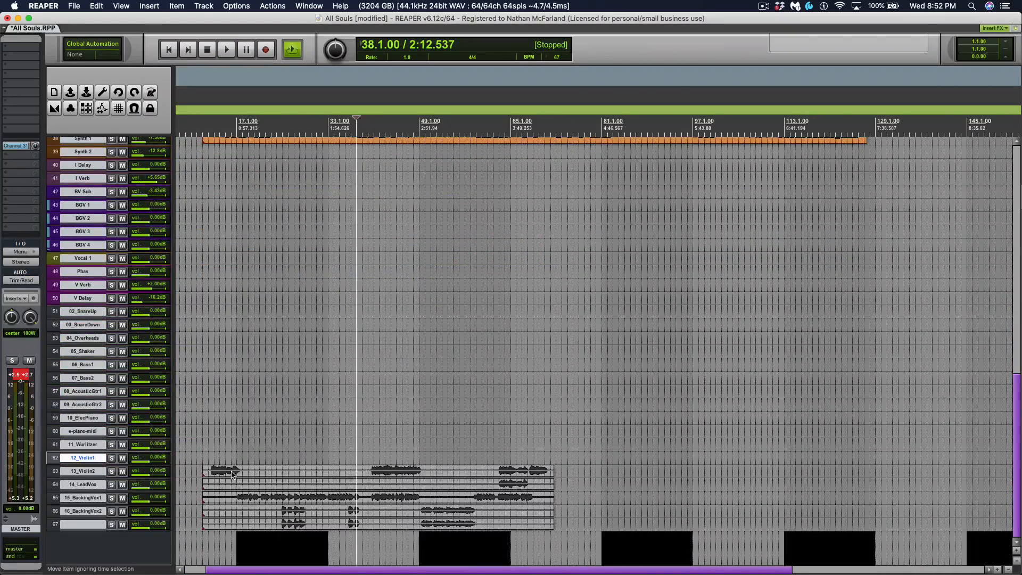
# Move the 12_Violin1.wav, 13_Violin2.wav and 14_LeadVox.wav items from the imported tracks up to the template tracks.
pyautogui.moveTo(231, 473); pyautogui.dragTo(236, 246)
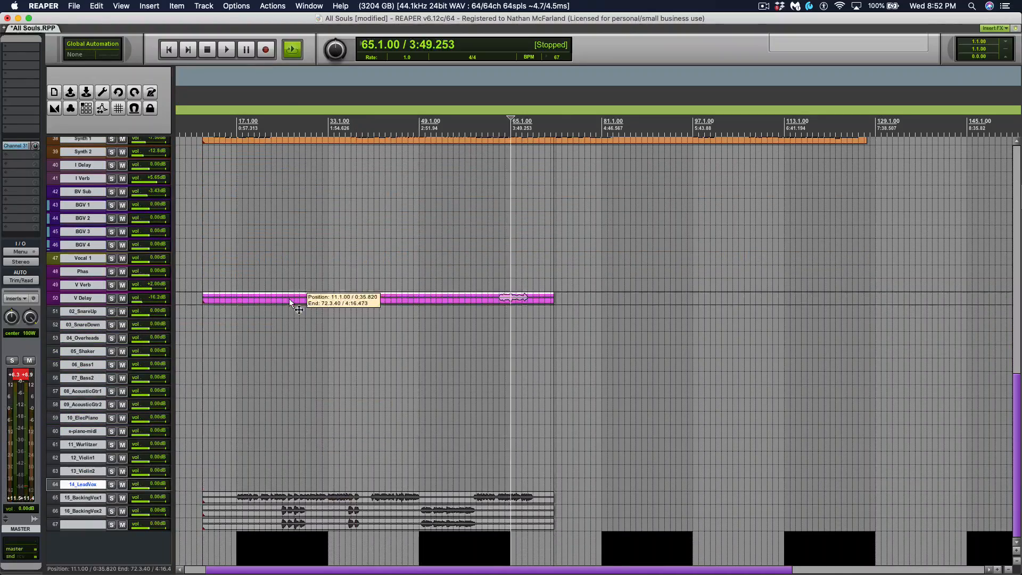
pyautogui.moveTo(289, 298); pyautogui.dragTo(281, 228)
pyautogui.moveTo(281, 228); pyautogui.dragTo(281, 228)
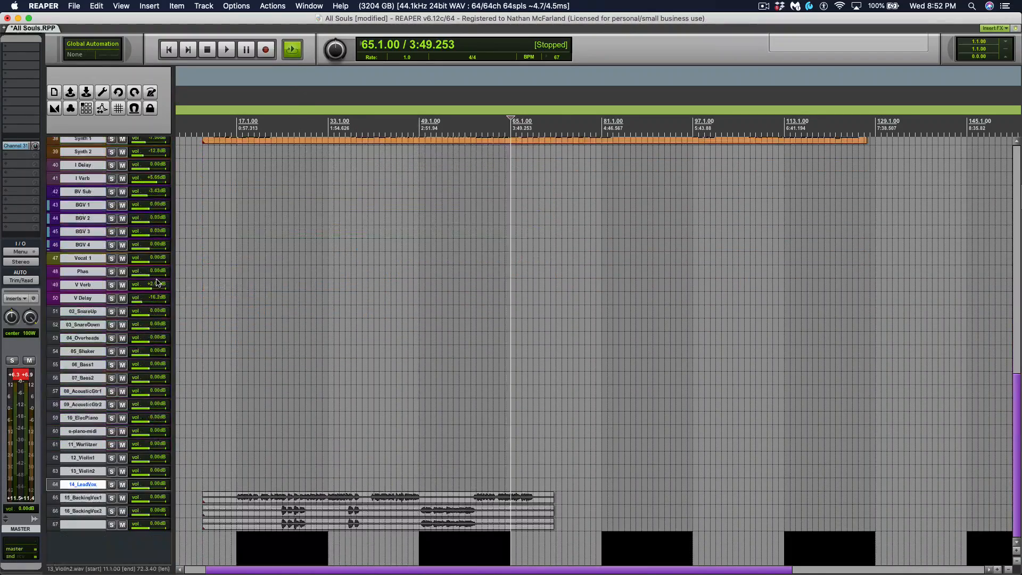
pyautogui.moveTo(274, 500); pyautogui.dragTo(274, 229)
# Try trimming the start of the 01_Kick.wav item on the 02Kick_1 track with left/right movement locked, and undo the trim.
pyautogui.scroll(3, 161, 278)
pyautogui.scroll(10, 161, 277)
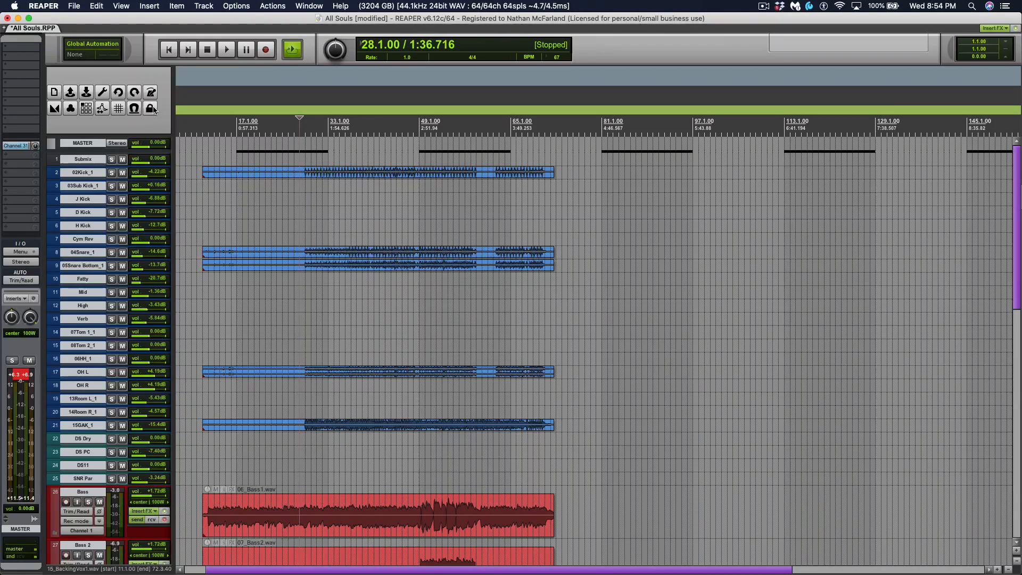
pyautogui.rightClick(151, 109)
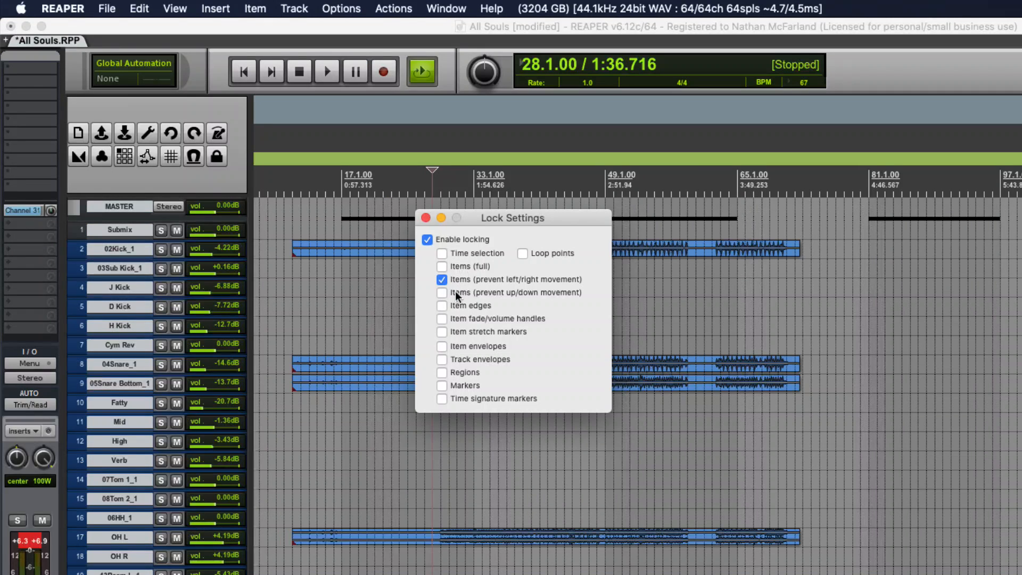
pyautogui.moveTo(292, 248); pyautogui.dragTo(442, 254)
pyautogui.press('super+z')
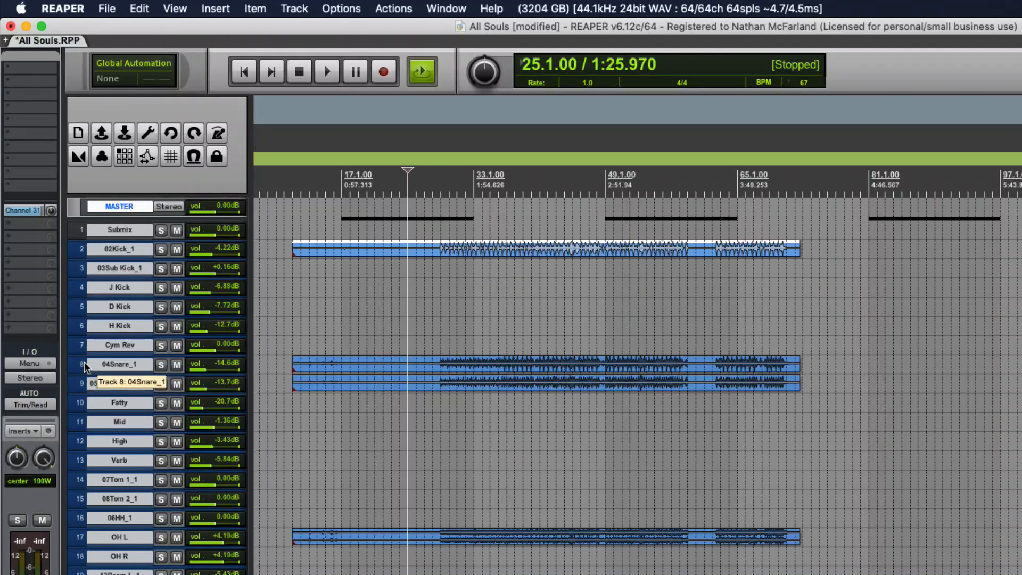